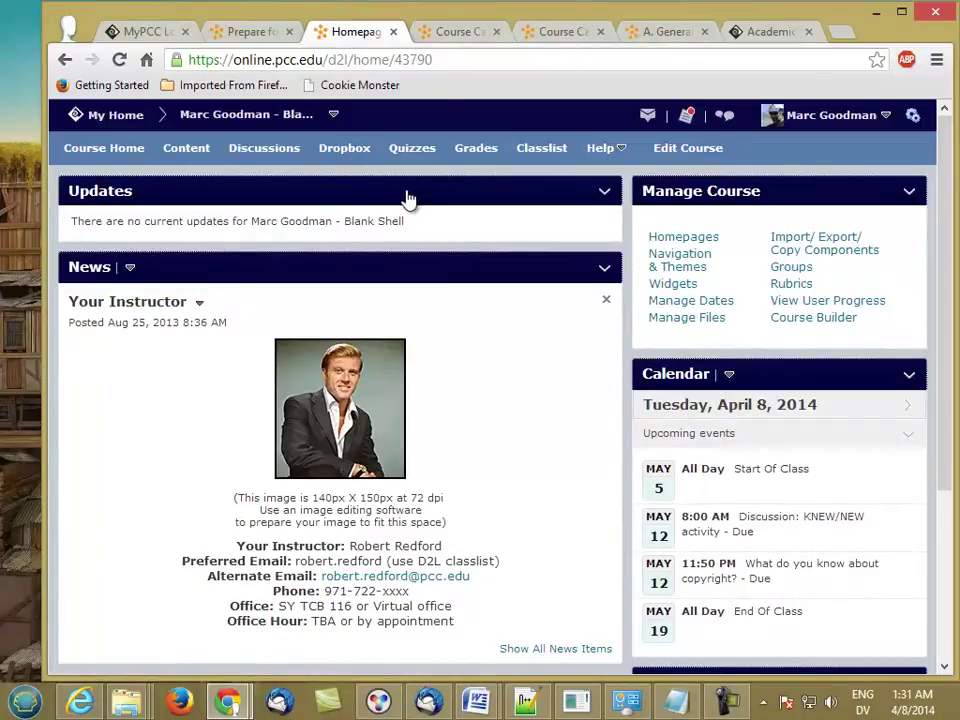
Step: Open the first Copyright course navbar for editing from the course's Navigation & Themes tool
{"action": "left_click", "coordinate": [676, 148]}
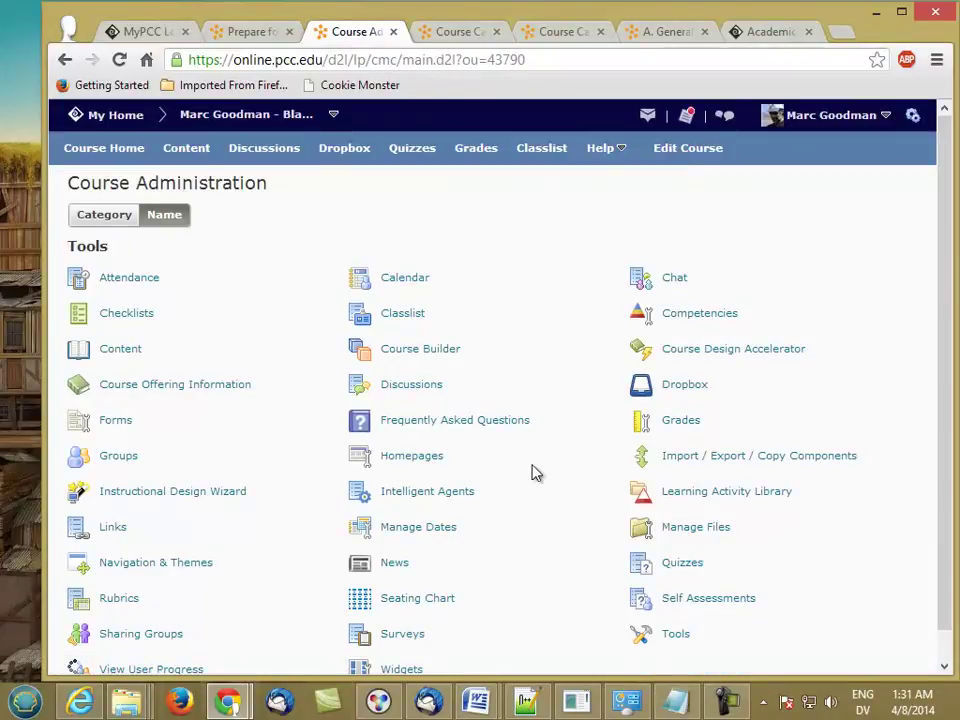
{"action": "left_click", "coordinate": [184, 568]}
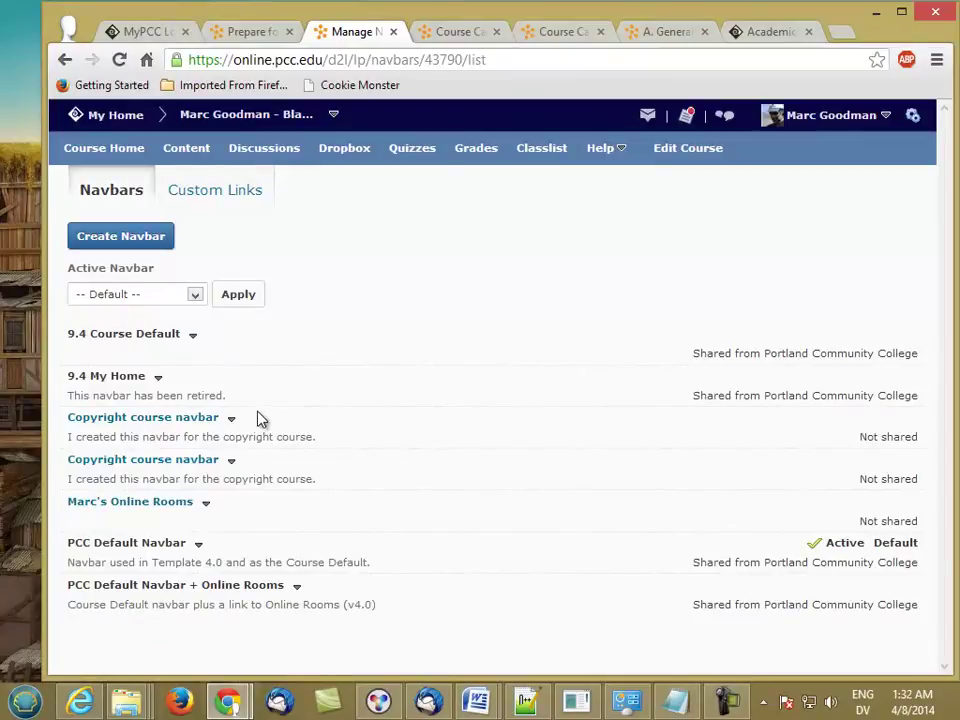
{"action": "left_click", "coordinate": [210, 430]}
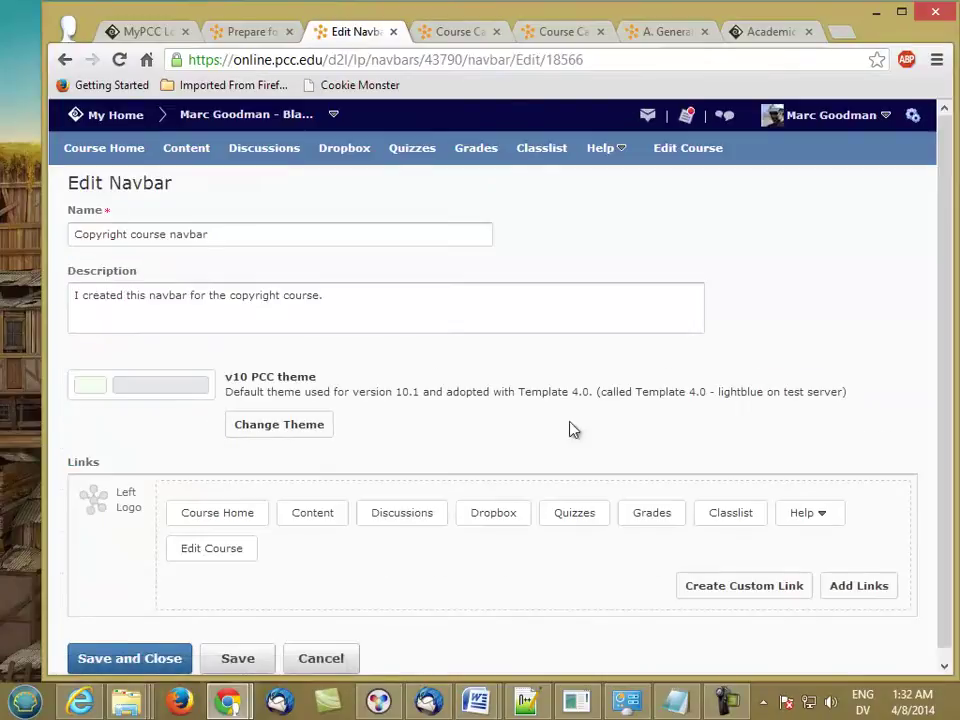
Step: Add the second listed Accessibility link to the navbar's main link area
{"action": "scroll", "coordinate": [945, 439], "scroll_direction": "down", "scroll_amount": 1}
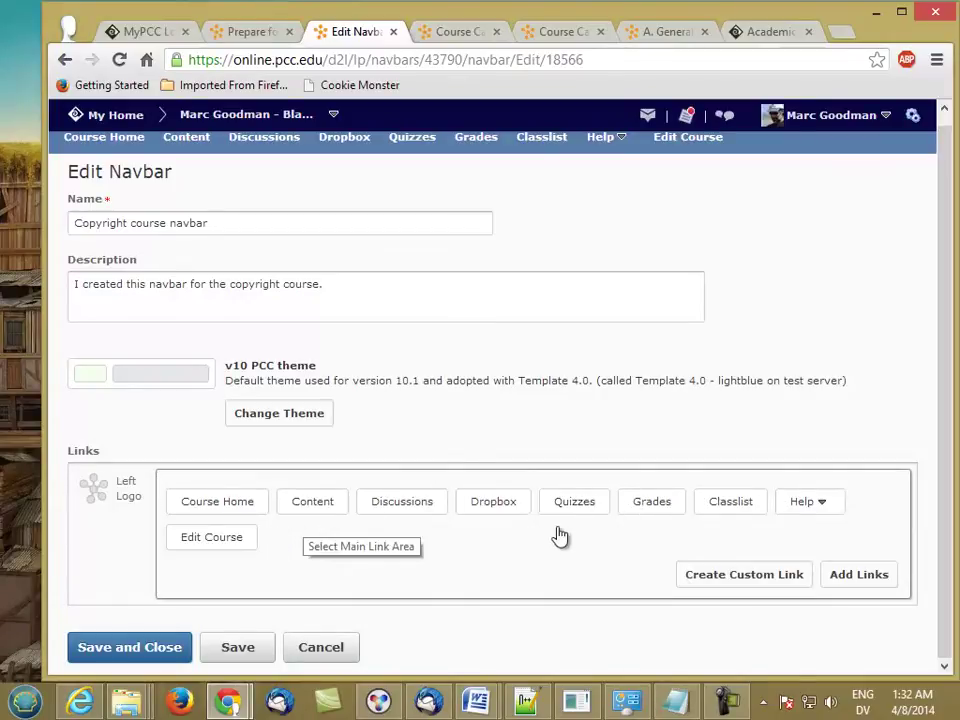
{"action": "left_click", "coordinate": [851, 574]}
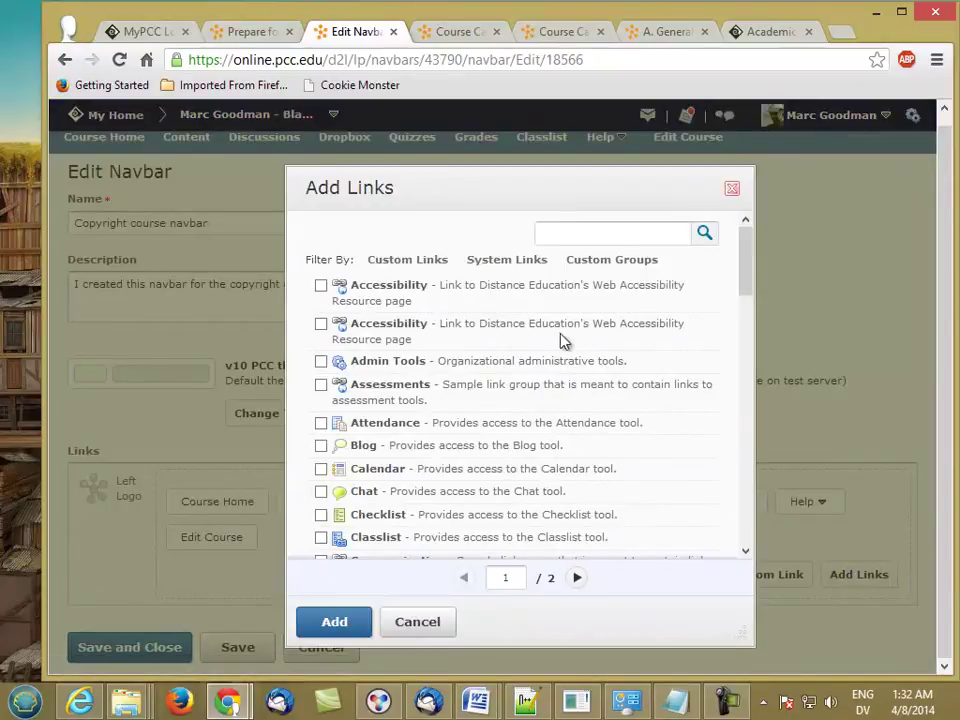
{"action": "left_click", "coordinate": [321, 325]}
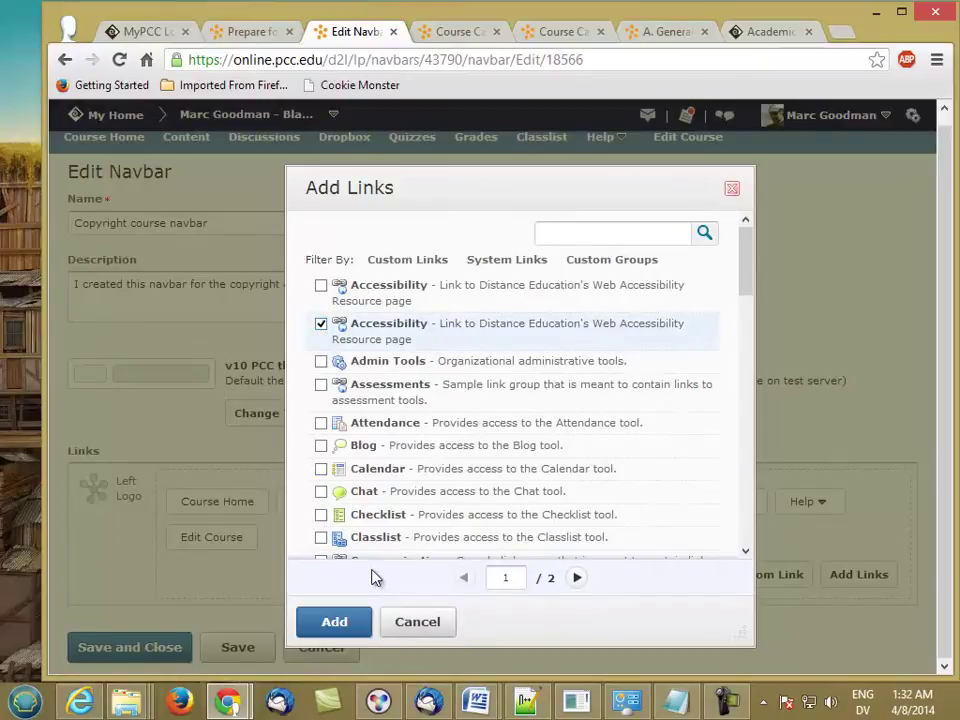
{"action": "left_click", "coordinate": [343, 628]}
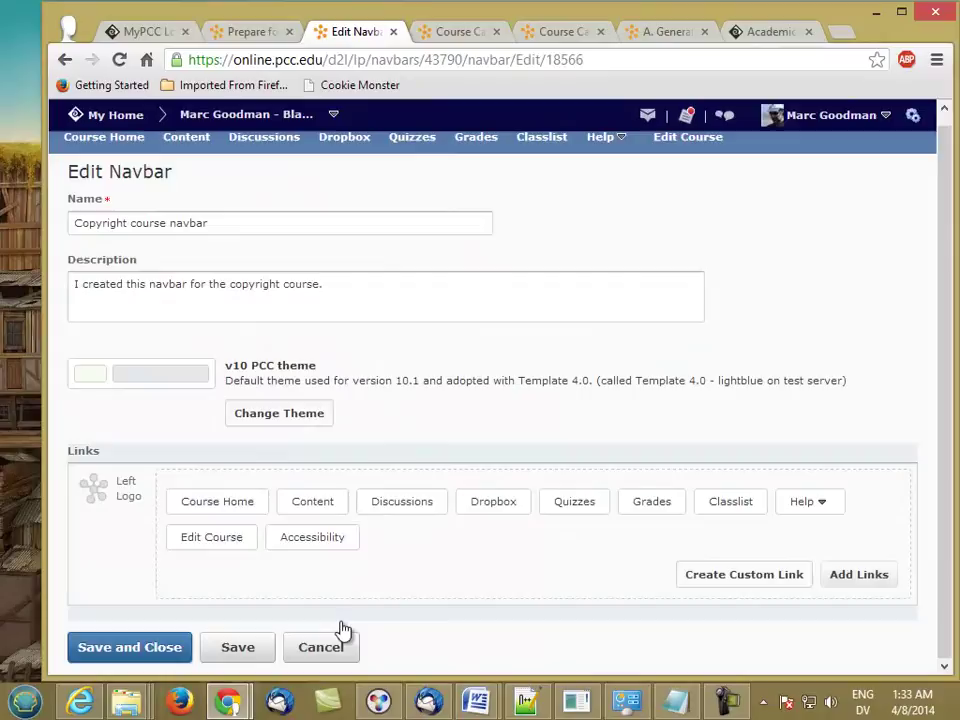
Step: Move the Accessibility link between Classlist and Help, and save and close the navbar
{"action": "mouse_move", "coordinate": [328, 537]}
{"action": "left_click_drag", "start_coordinate": [328, 537], "coordinate": [778, 506]}
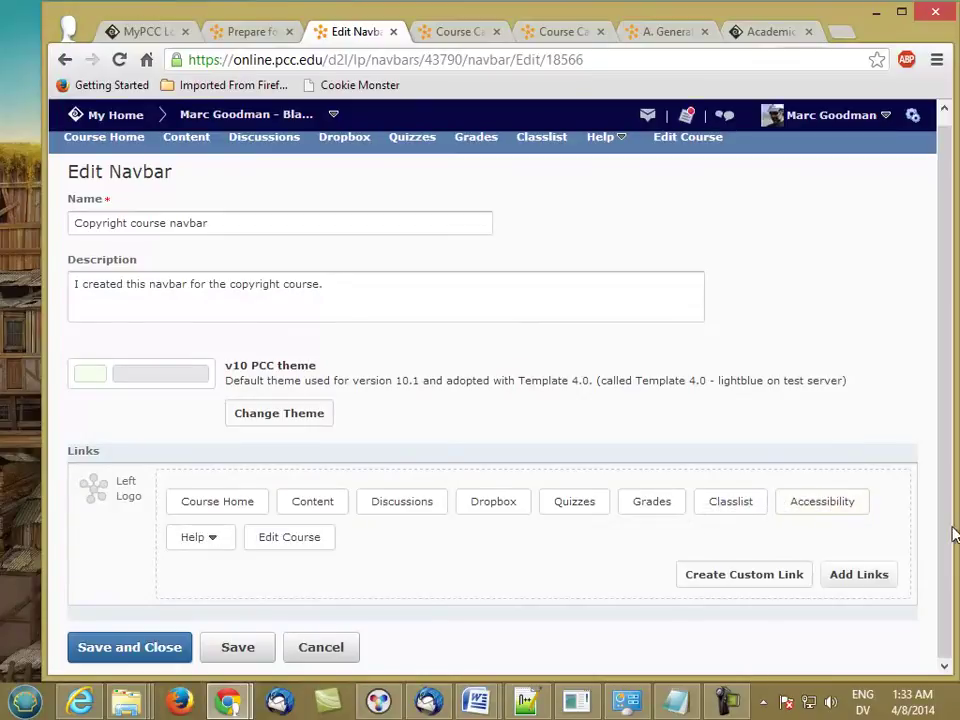
{"action": "left_click", "coordinate": [231, 649]}
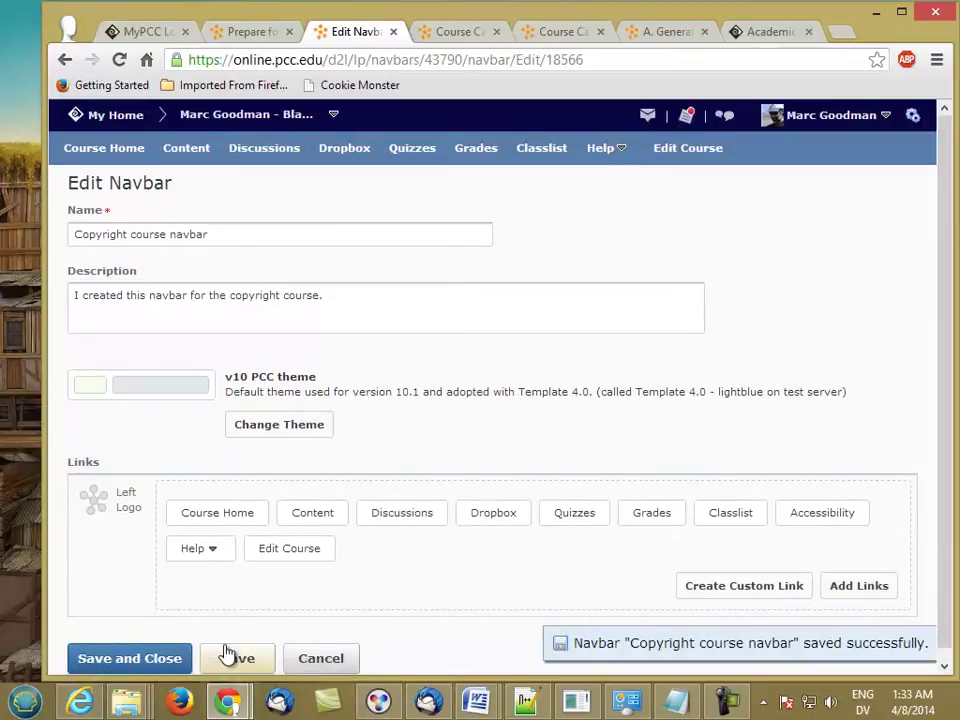
{"action": "left_click", "coordinate": [155, 664]}
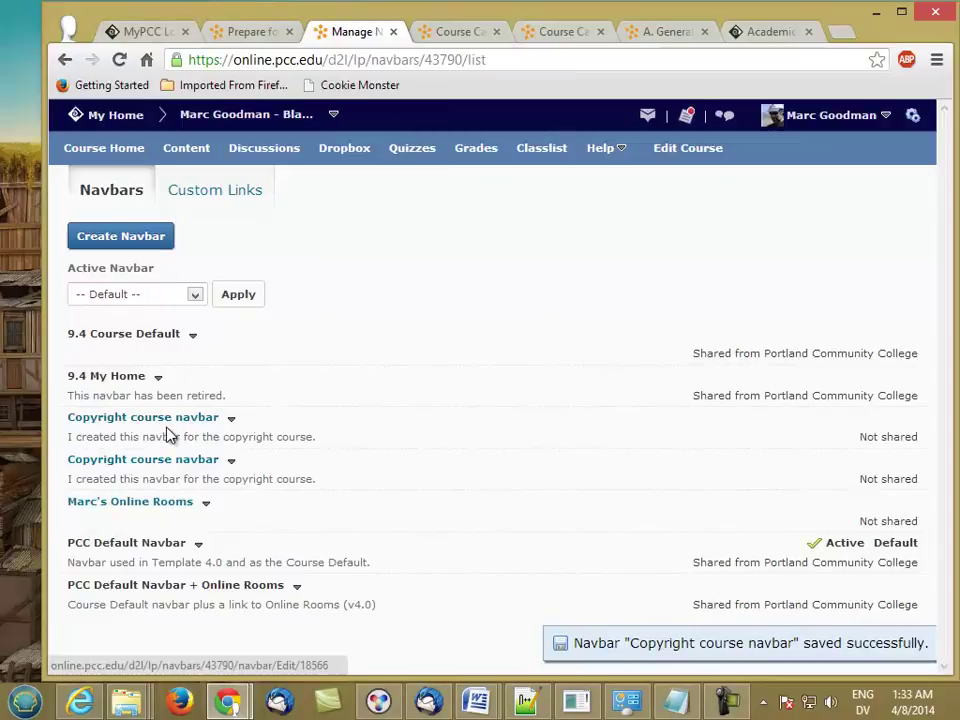
Step: Make the first Copyright course navbar the course's active navbar
{"action": "left_click", "coordinate": [197, 297]}
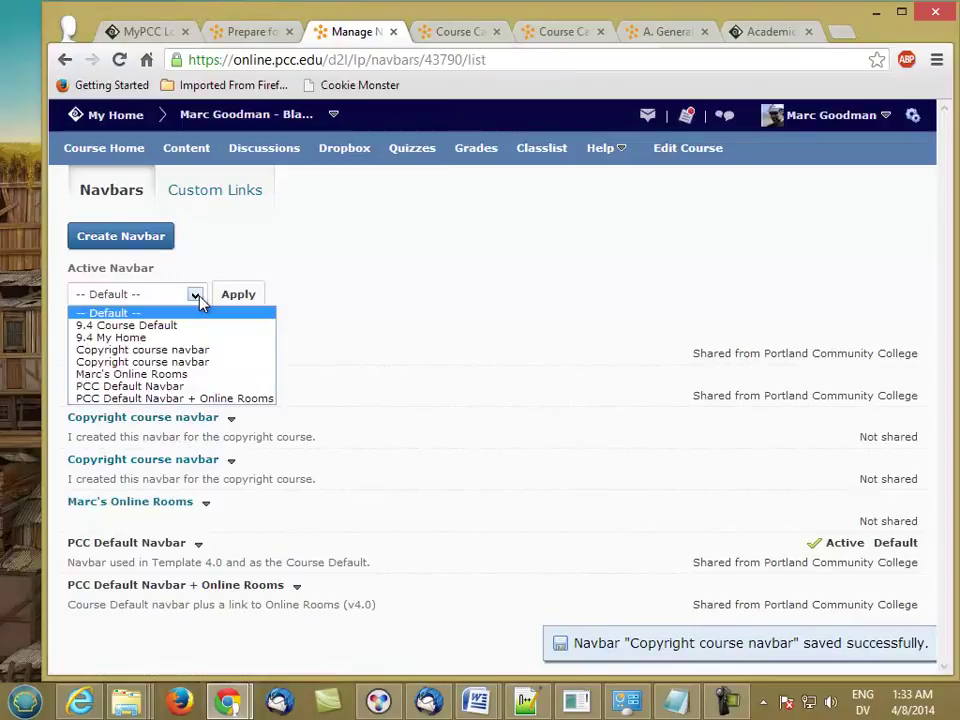
{"action": "left_click", "coordinate": [186, 351]}
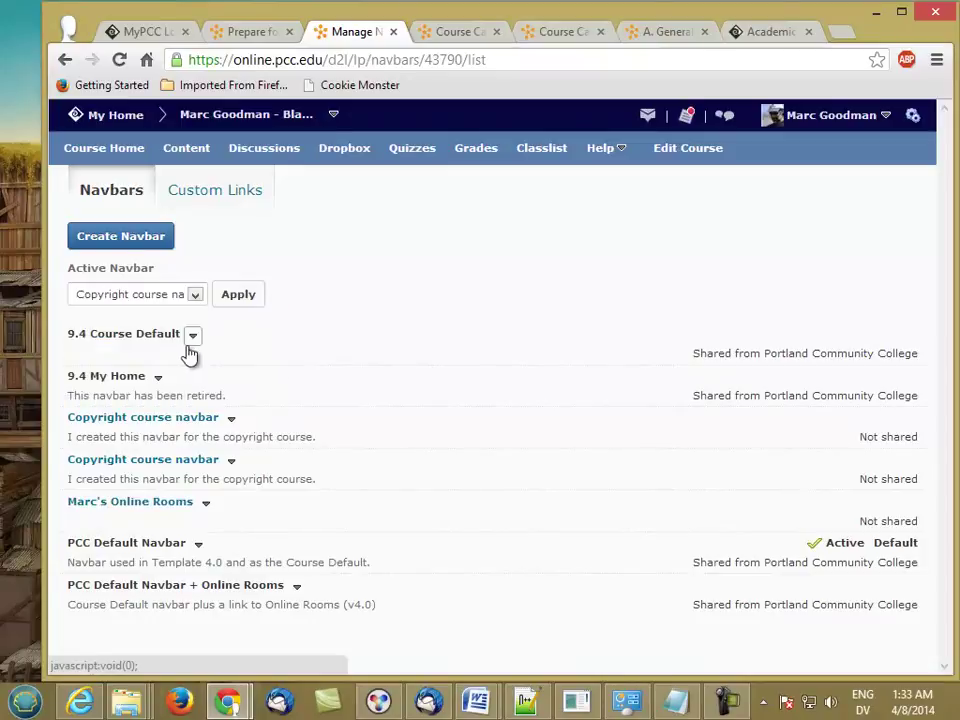
{"action": "left_click", "coordinate": [233, 296]}
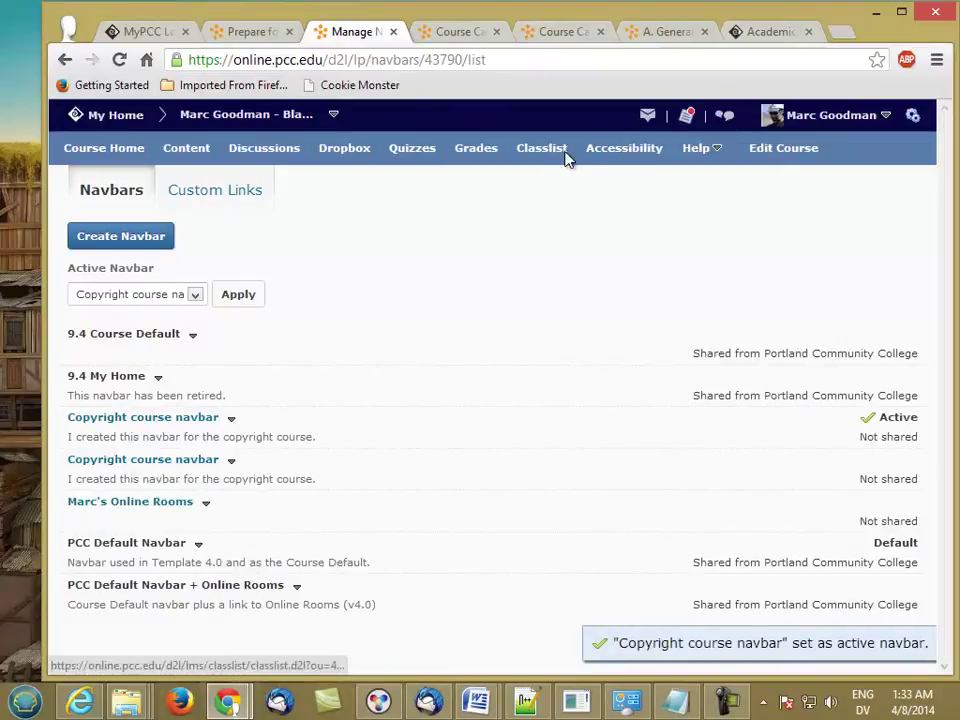
Step: Test the Accessibility link on the course navbar and return to the navbar list
{"action": "left_click", "coordinate": [628, 160]}
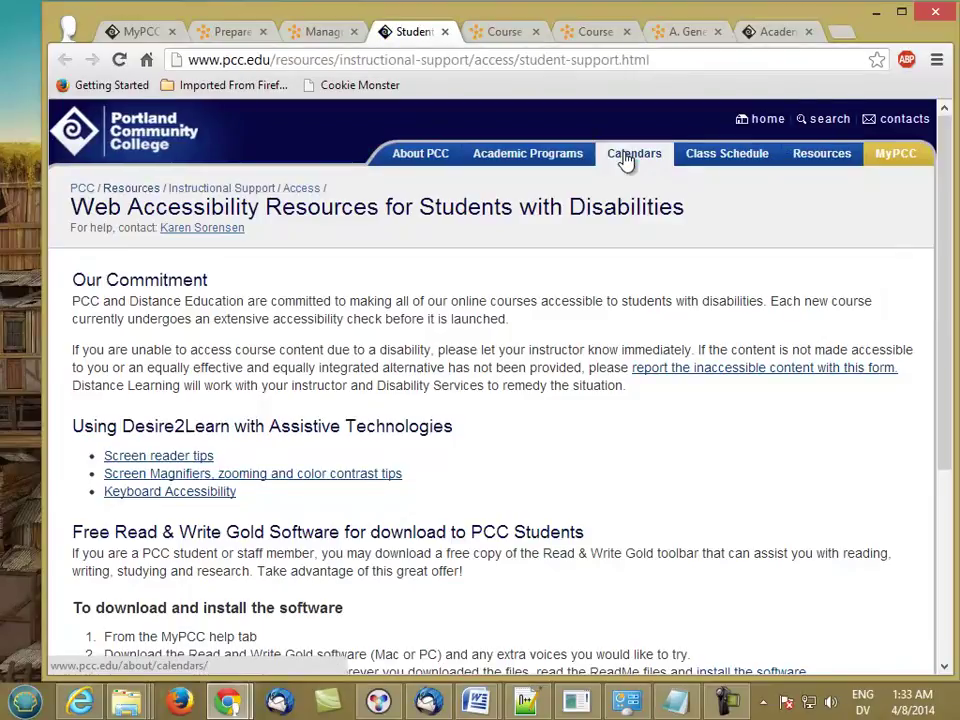
{"action": "scroll", "coordinate": [516, 261], "scroll_direction": "down", "scroll_amount": 1}
{"action": "left_click", "coordinate": [318, 32]}
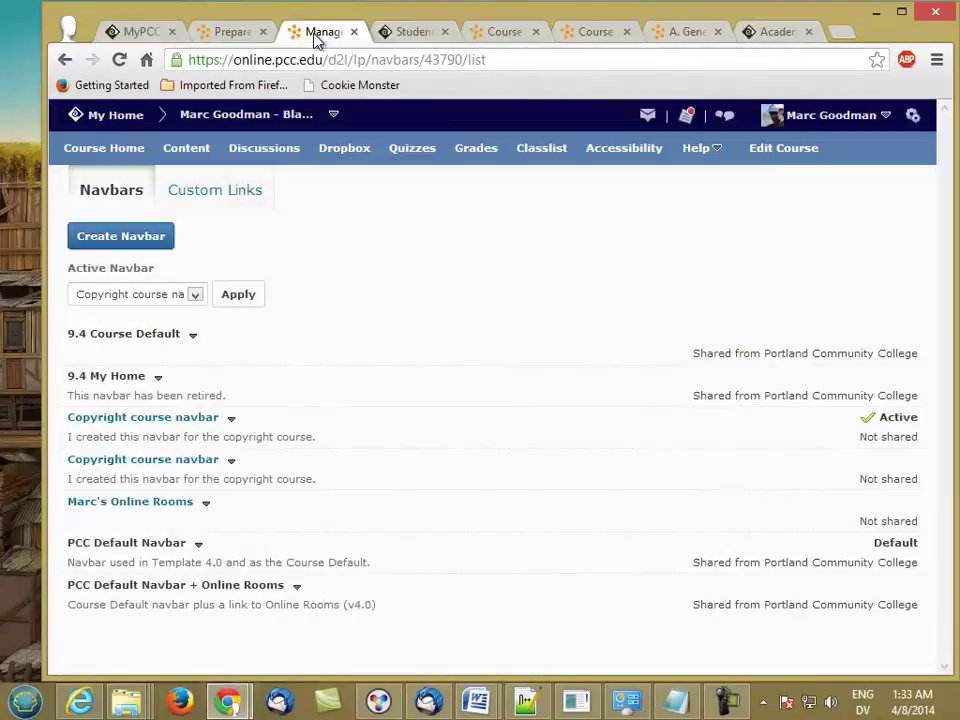
Step: Open the first Fall-term home page for editing from the course's Homepages tool
{"action": "left_click", "coordinate": [785, 150]}
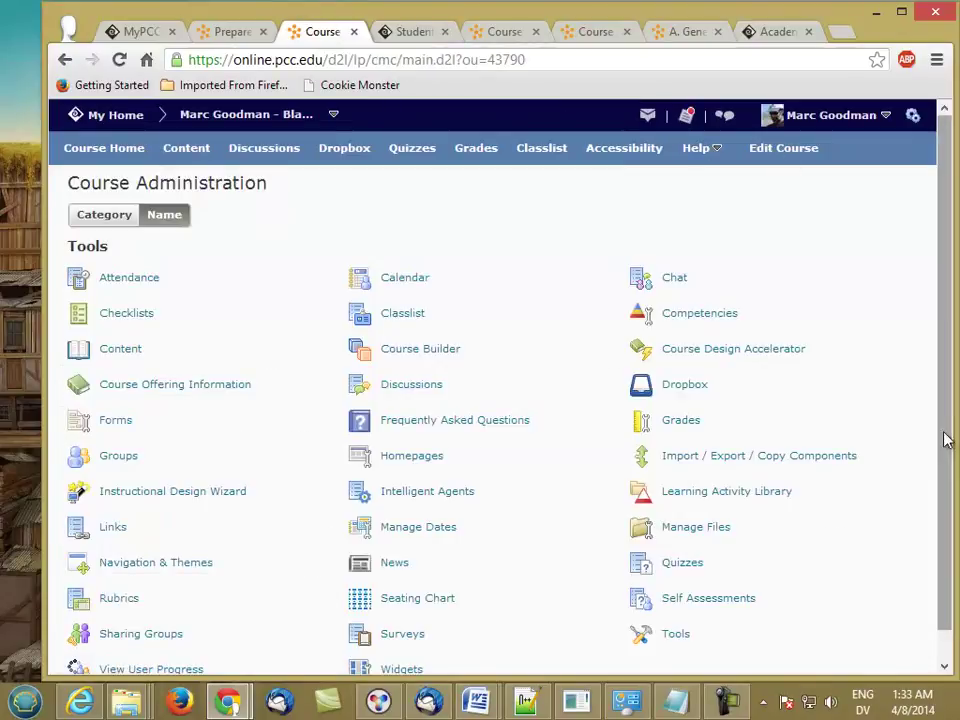
{"action": "scroll", "coordinate": [950, 446], "scroll_direction": "down", "scroll_amount": 1}
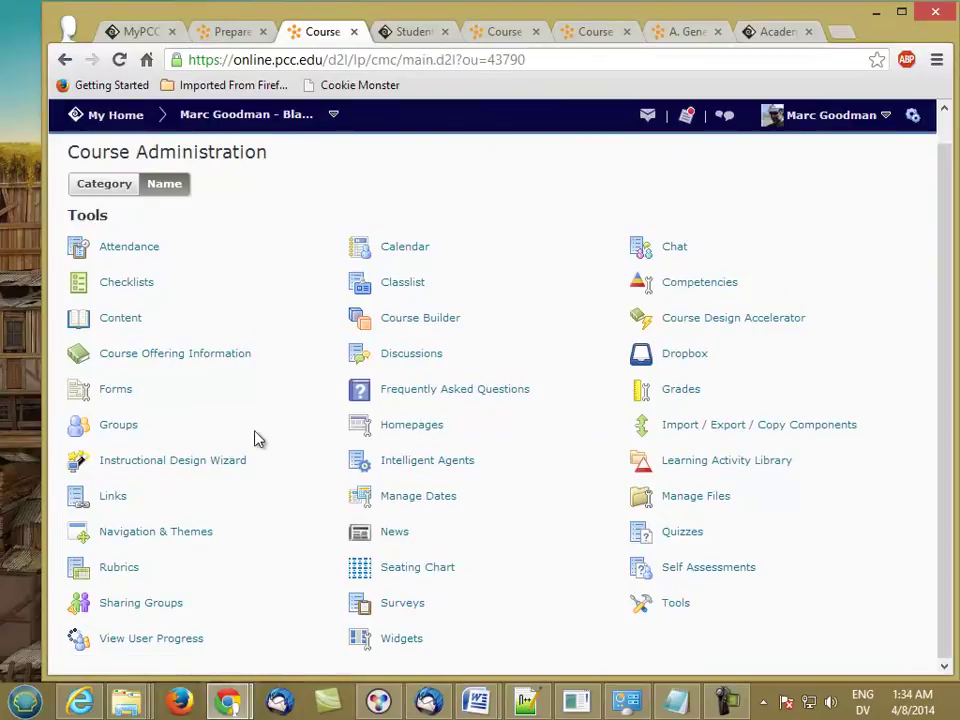
{"action": "left_click", "coordinate": [416, 427]}
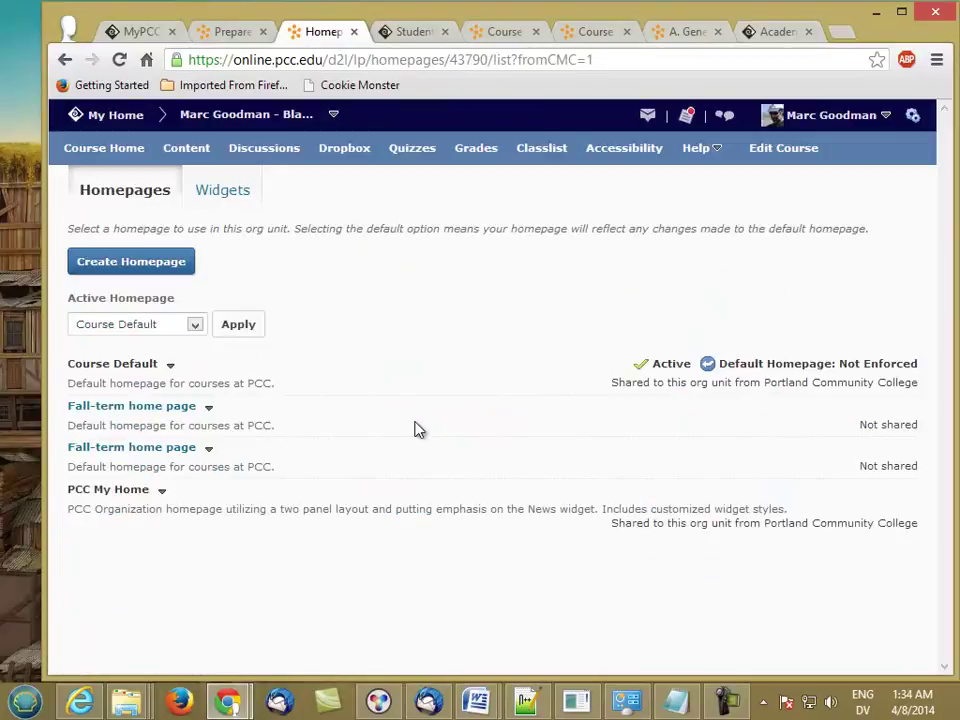
{"action": "left_click", "coordinate": [163, 410]}
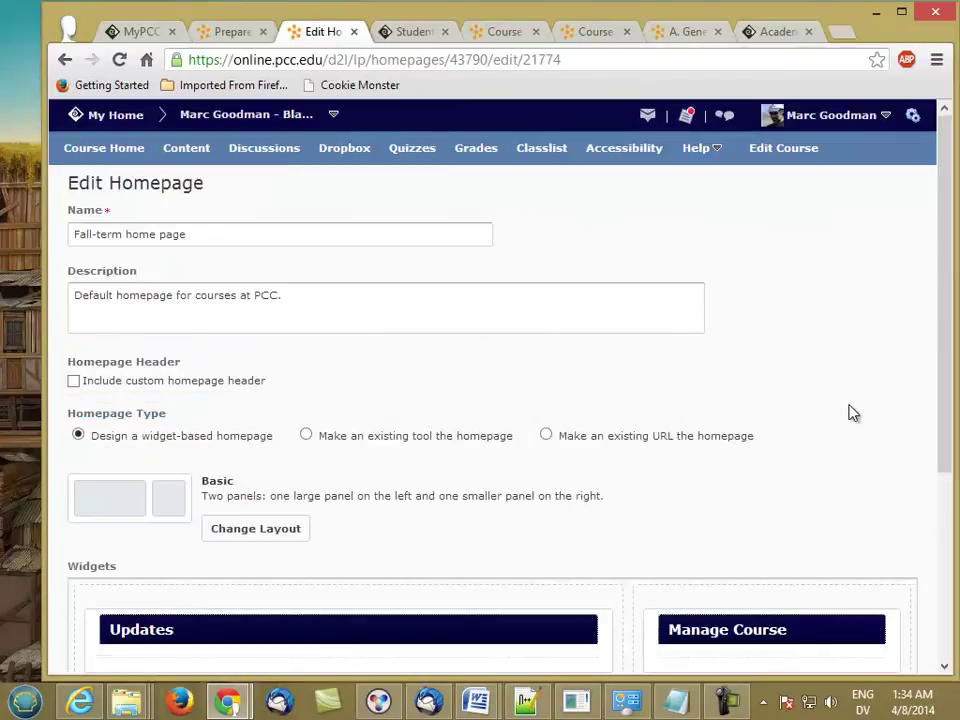
Step: Add the Getting Started widget to the homepage's smaller panel, below Role Switch
{"action": "scroll", "coordinate": [936, 362], "scroll_direction": "down", "scroll_amount": 5}
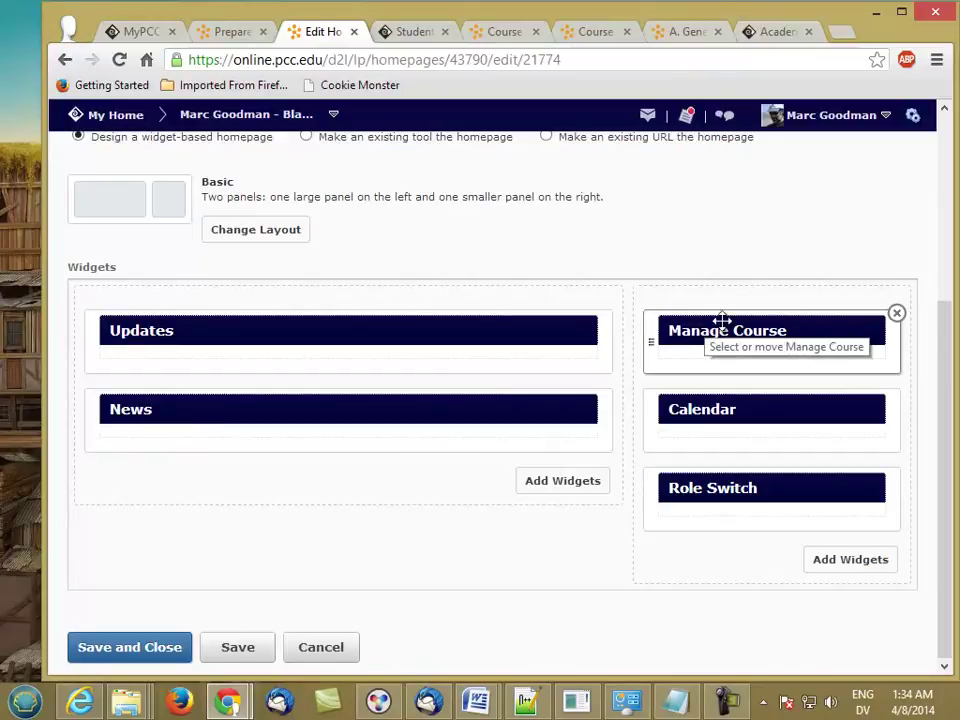
{"action": "left_click", "coordinate": [826, 561]}
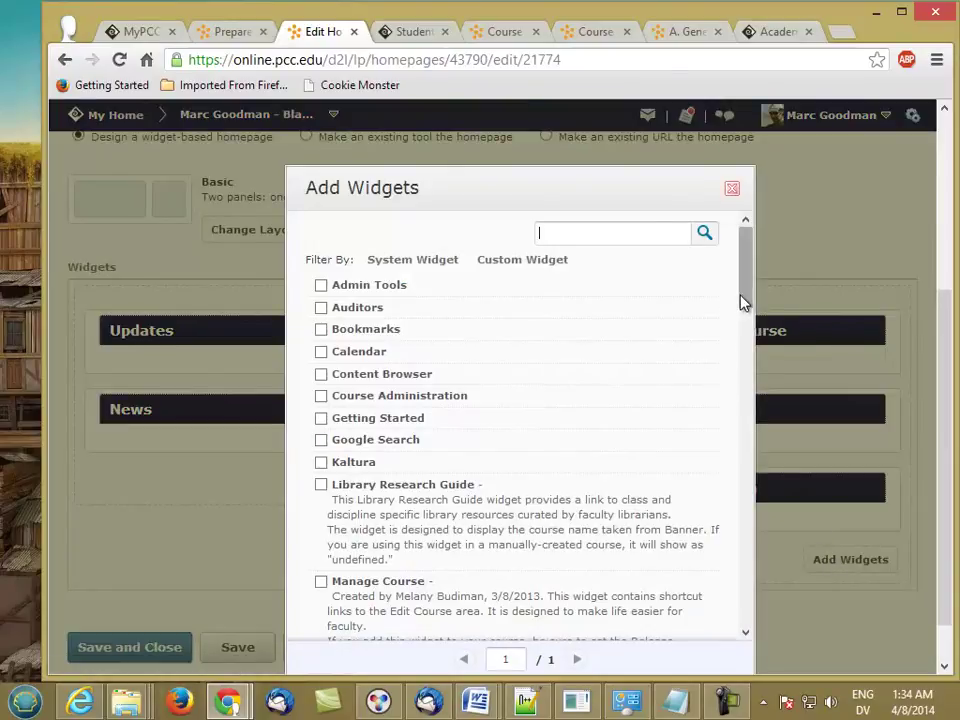
{"action": "left_click_drag", "start_coordinate": [743, 296], "coordinate": [743, 315]}
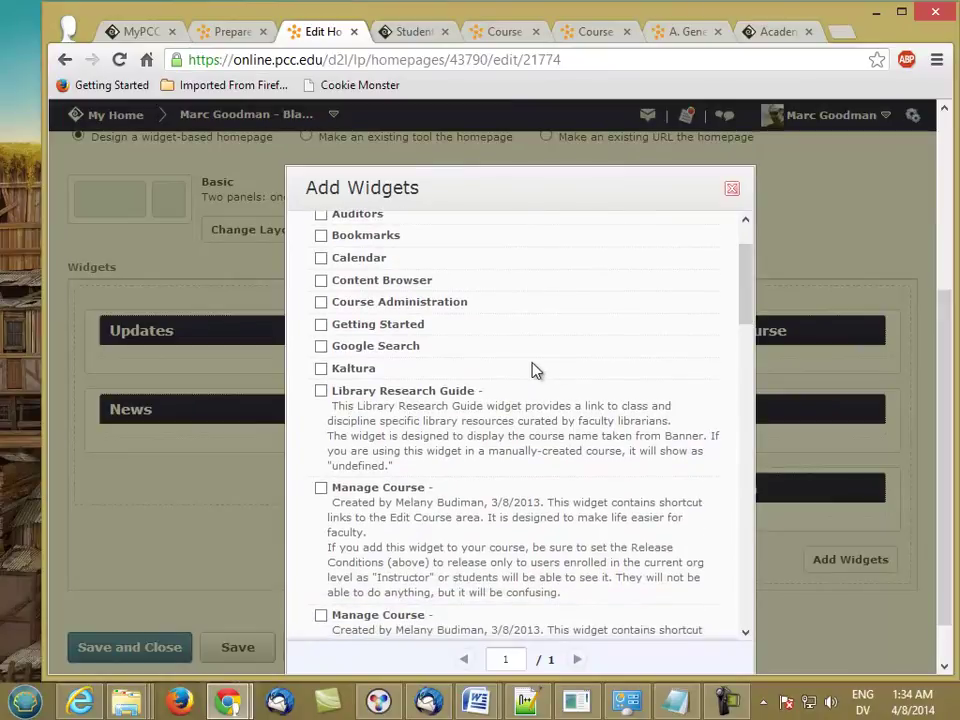
{"action": "left_click", "coordinate": [321, 326]}
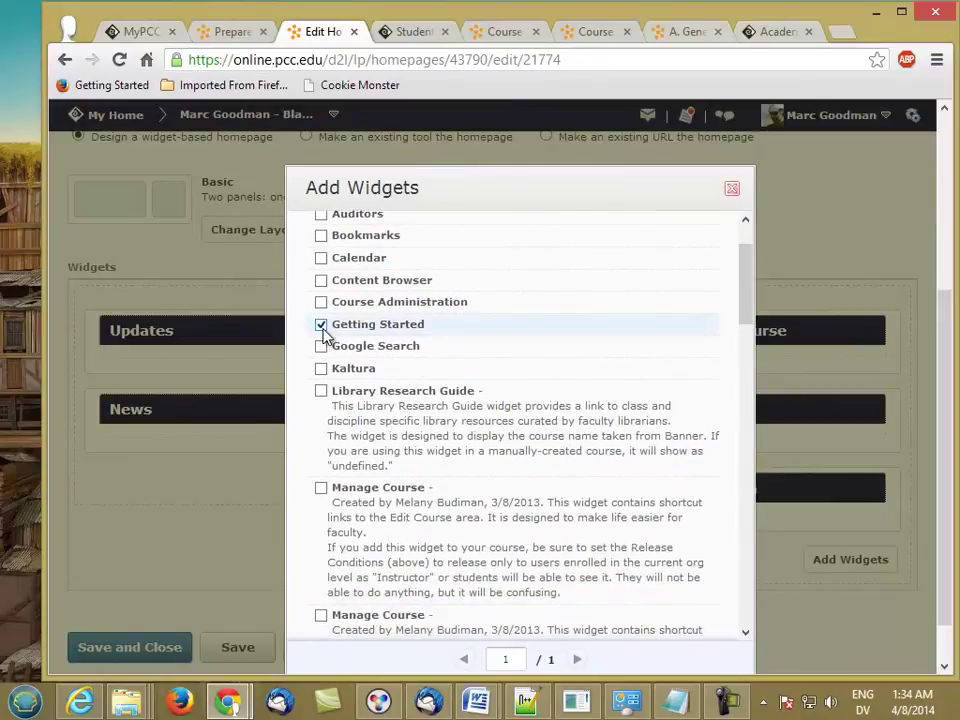
{"action": "scroll", "coordinate": [694, 428], "scroll_direction": "up", "scroll_amount": 2}
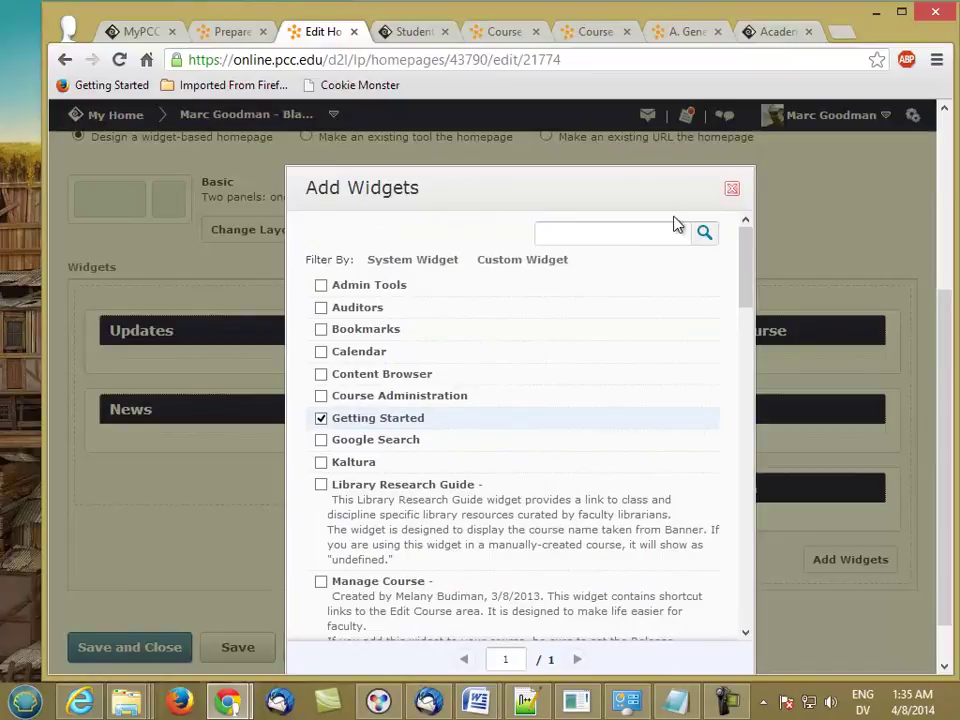
{"action": "left_click_drag", "start_coordinate": [664, 195], "coordinate": [661, 106]}
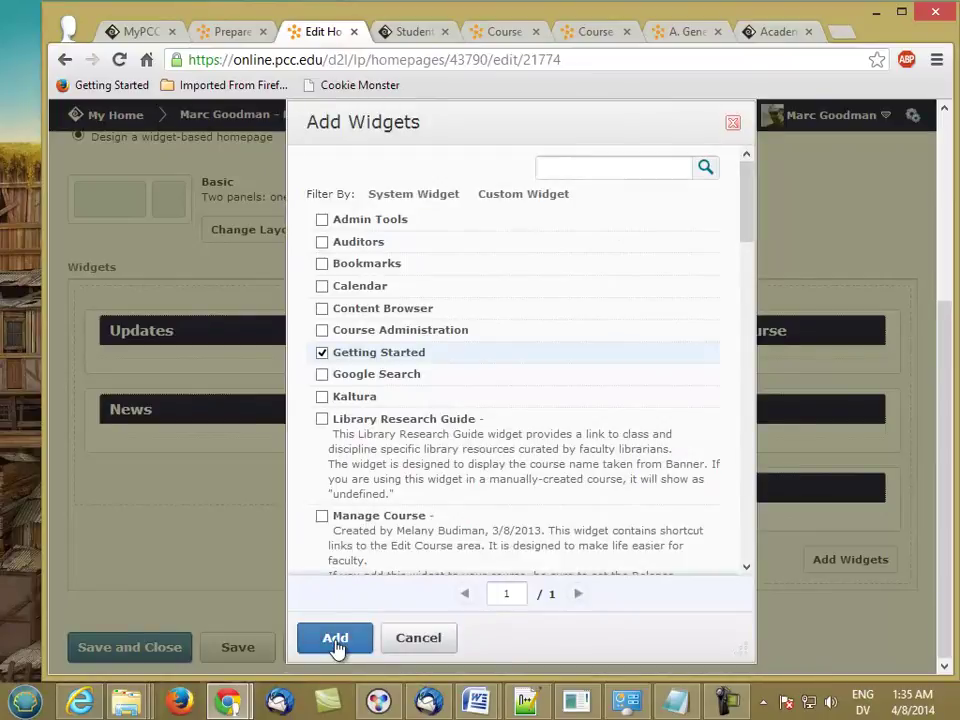
{"action": "left_click", "coordinate": [336, 640]}
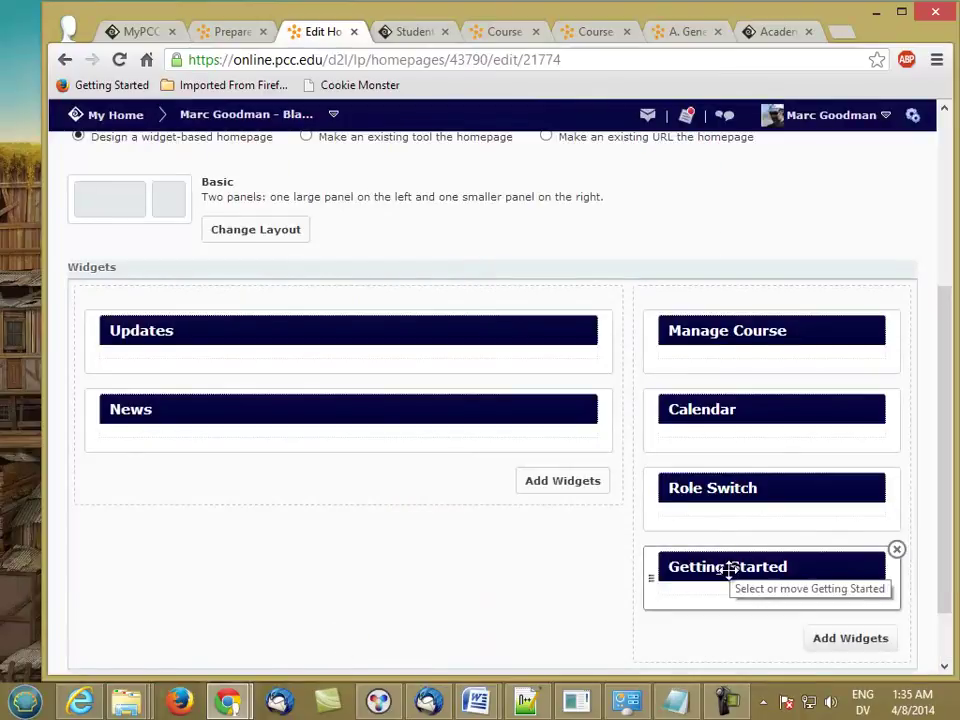
Step: Save and close the edited Fall-term home page and apply it as the course's active homepage
{"action": "left_click_drag", "start_coordinate": [943, 501], "coordinate": [945, 611]}
{"action": "left_click", "coordinate": [176, 652]}
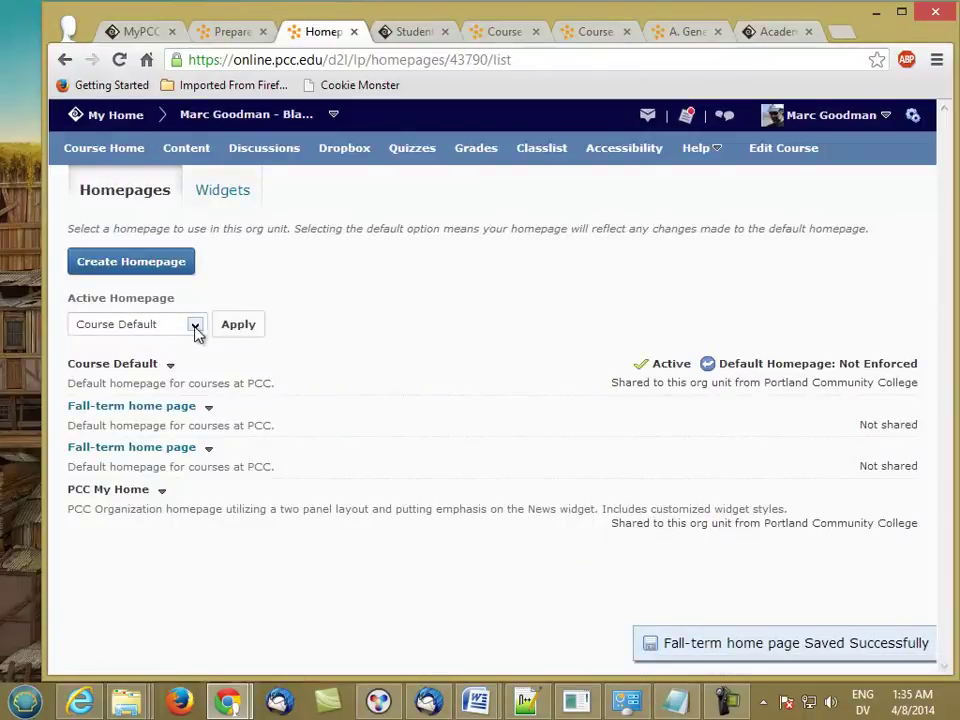
{"action": "left_click", "coordinate": [196, 327]}
{"action": "left_click", "coordinate": [186, 369]}
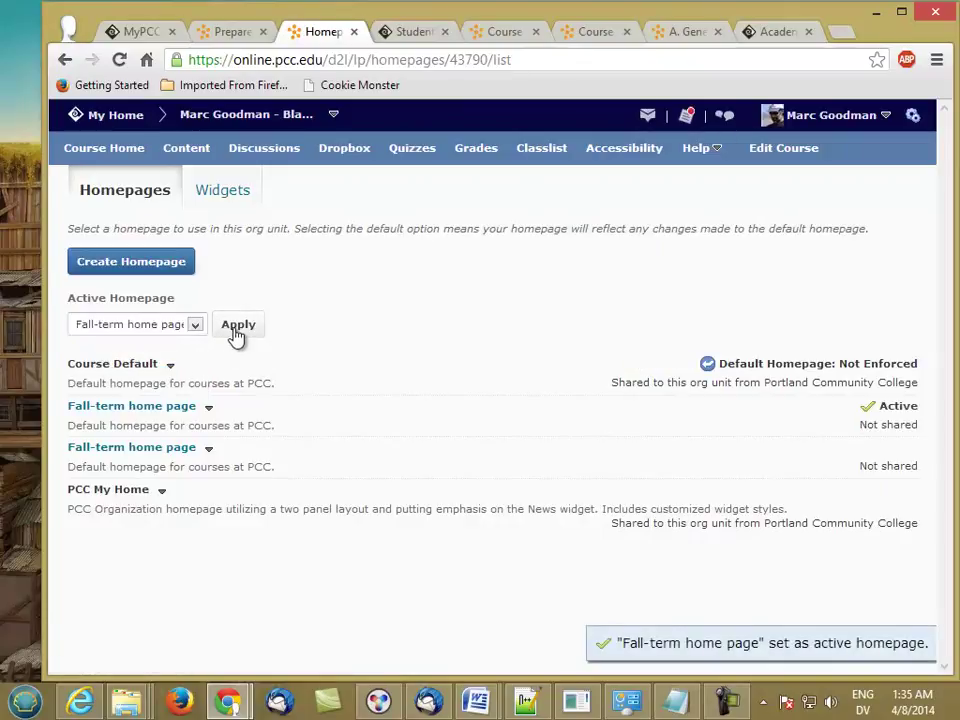
Step: View the course home page and check the Getting Started widget below the other widgets
{"action": "left_click", "coordinate": [125, 155]}
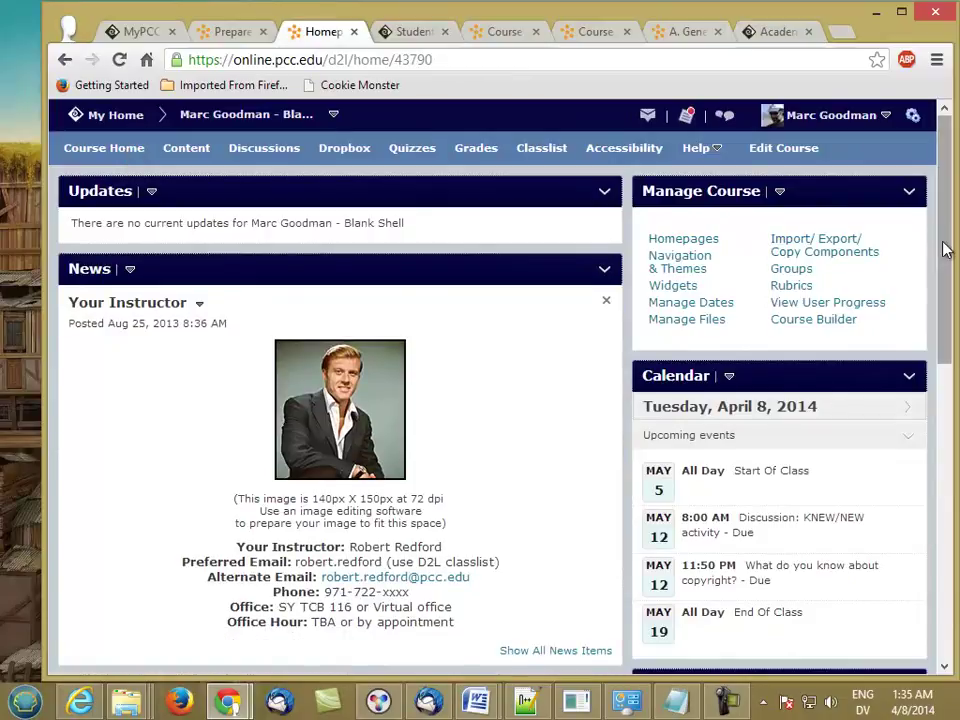
{"action": "left_click_drag", "start_coordinate": [943, 251], "coordinate": [938, 533]}
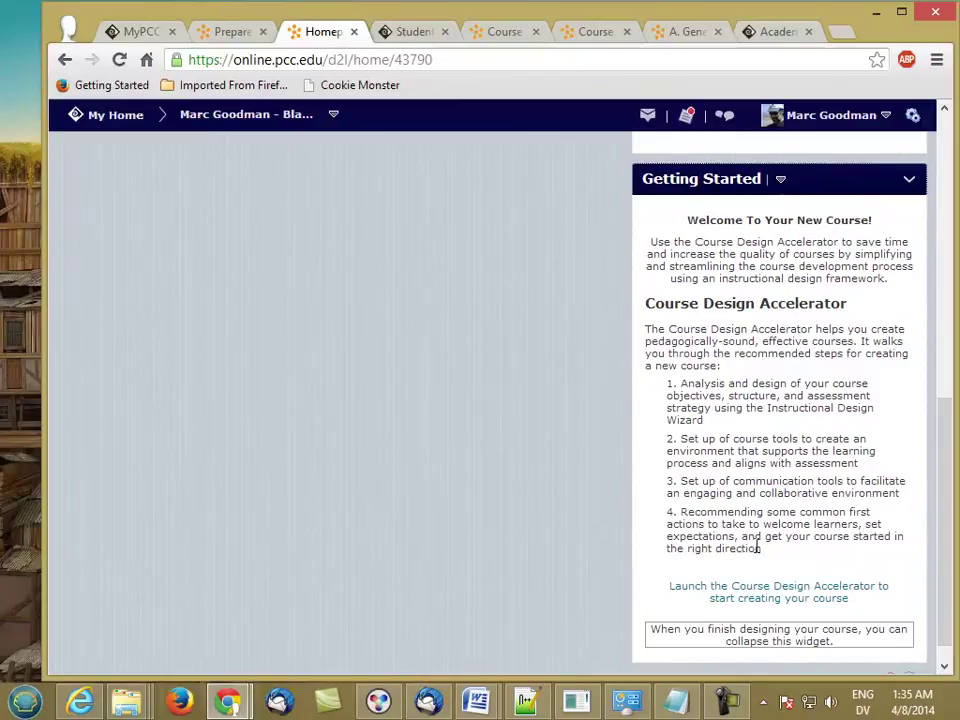
{"action": "left_click_drag", "start_coordinate": [938, 497], "coordinate": [945, 185]}
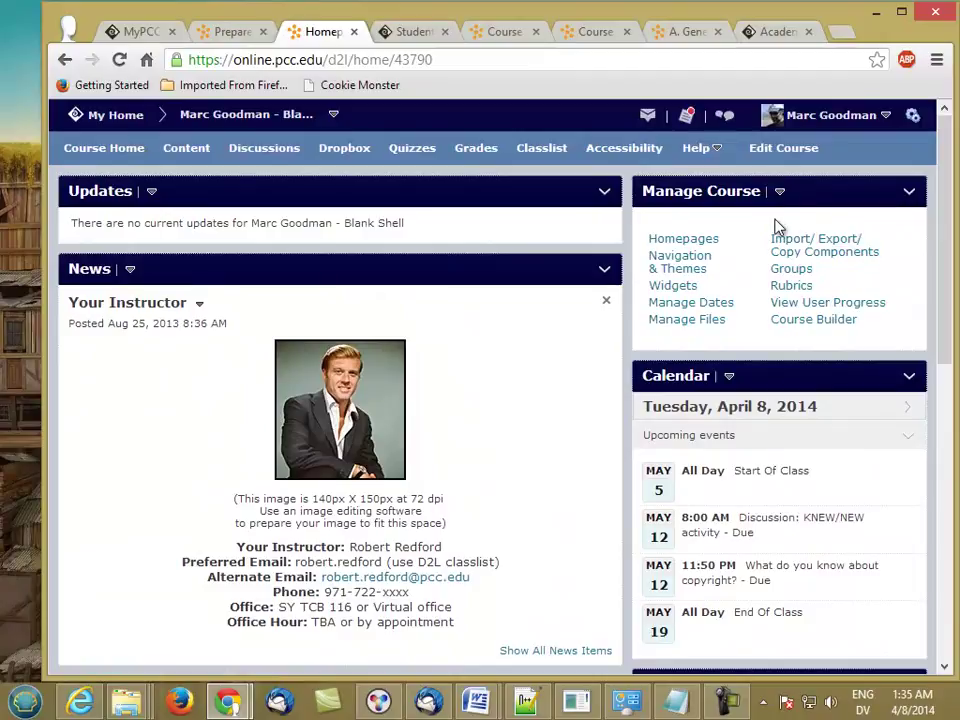